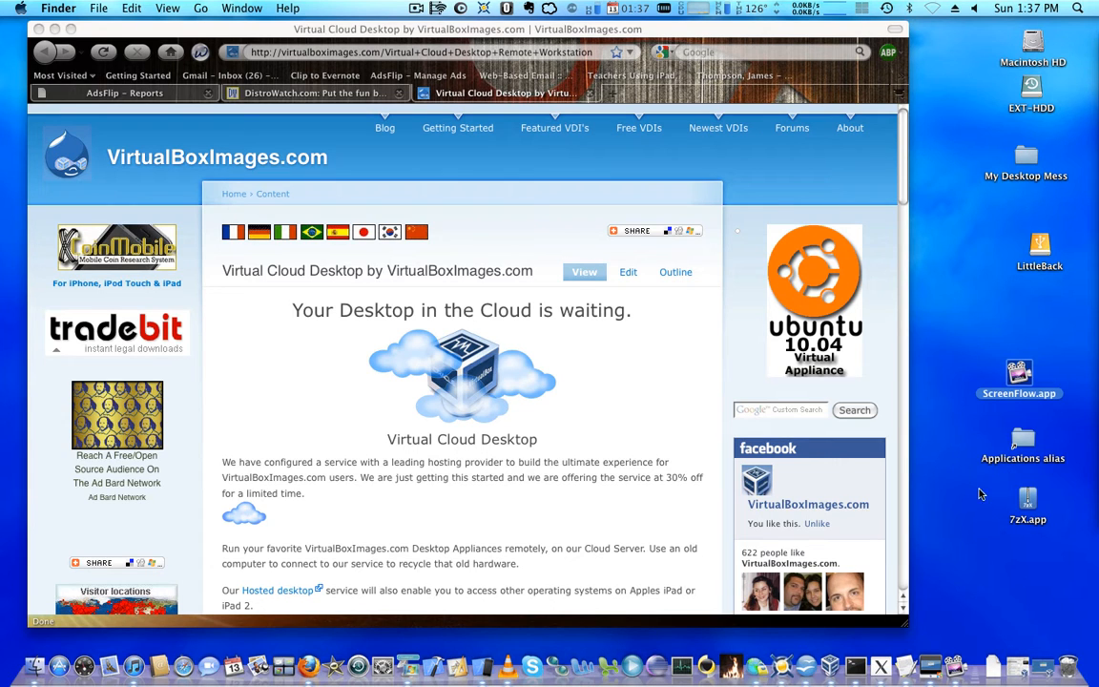
# Bring the Firefox window showing the Virtual Cloud Desktop page to the front.
pyautogui.click(152, 66)
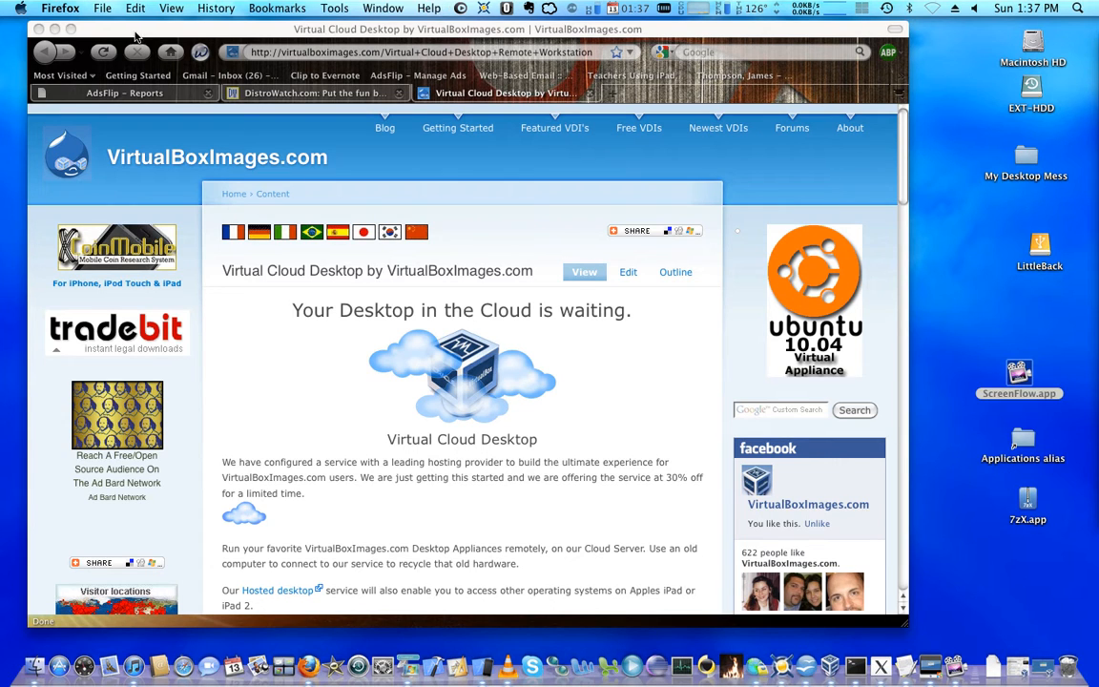
# Hide Firefox and connect to clouddesktop.dnsalias.net:3350, accepting the identity warning.
pyautogui.click(54, 30)
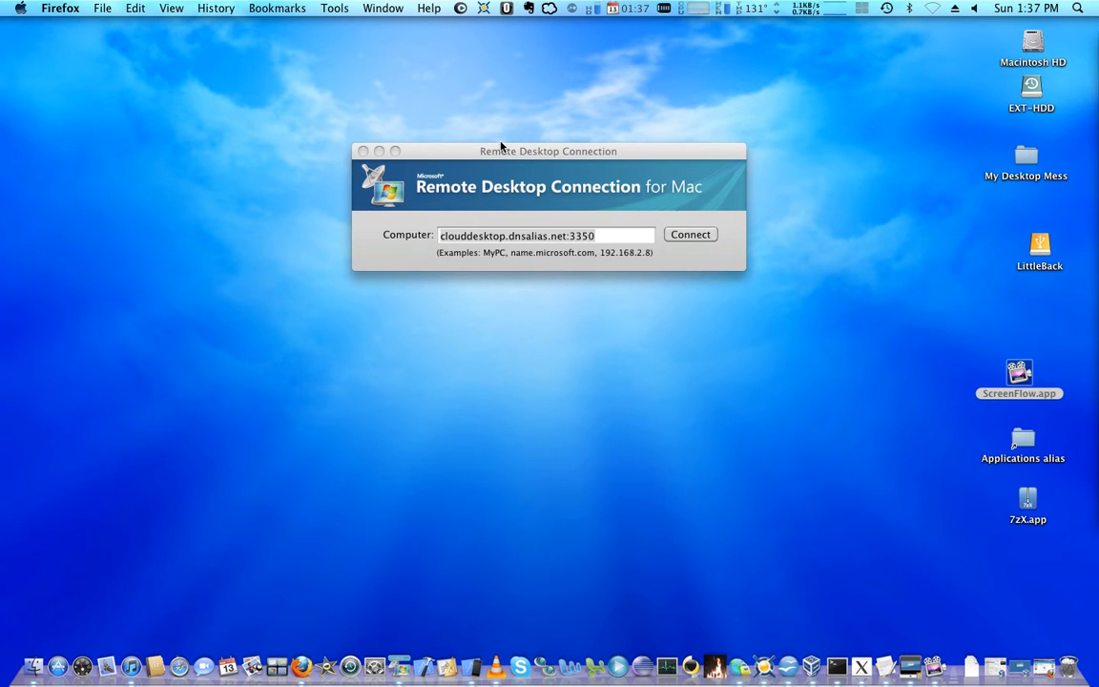
pyautogui.moveTo(474, 150); pyautogui.dragTo(453, 161)
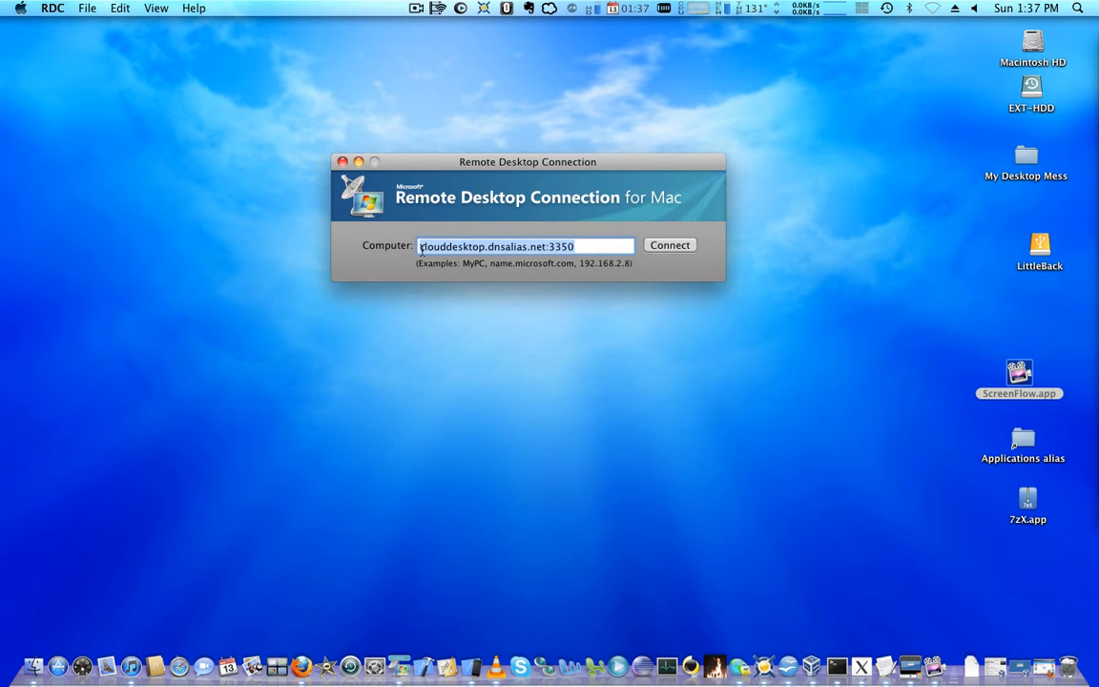
pyautogui.moveTo(420, 247); pyautogui.dragTo(588, 245)
pyautogui.click(671, 245)
pyautogui.click(658, 322)
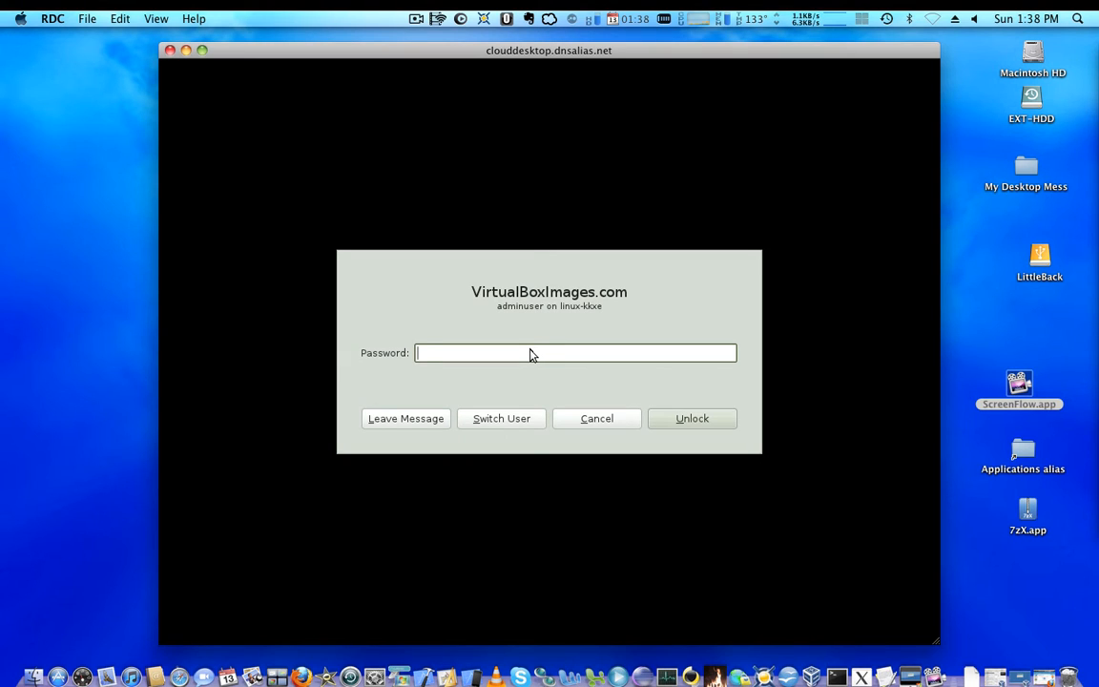
pyautogui.write('••••••')
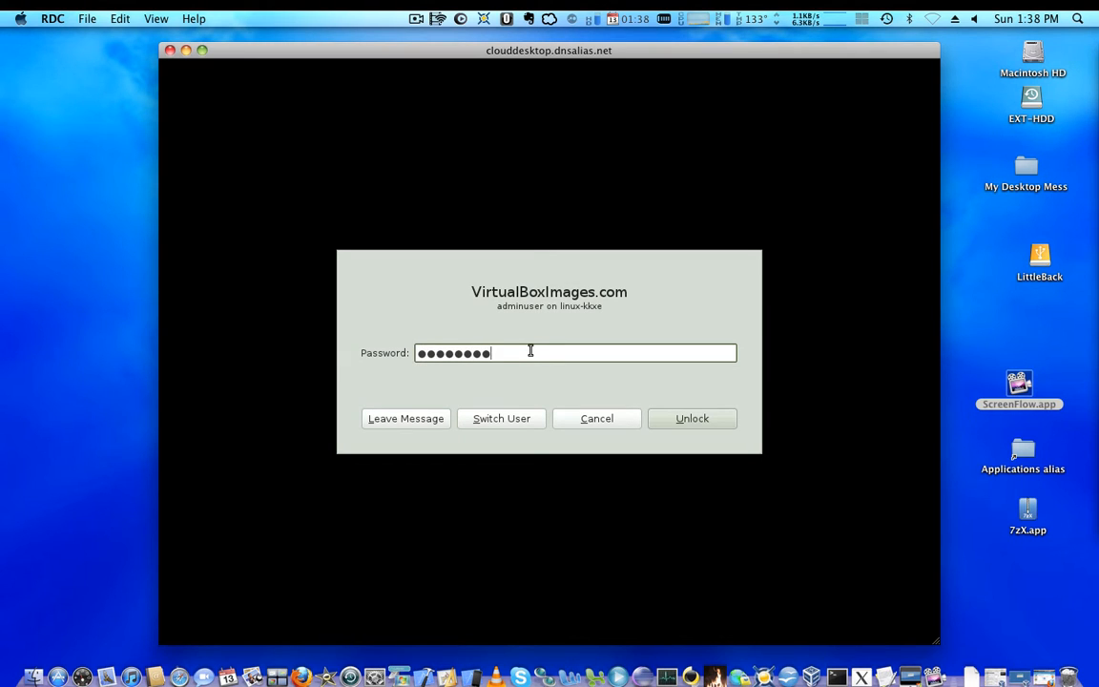
pyautogui.write('••')
# Submit adminuser's password to unlock the remote openSUSE session.
pyautogui.press('Return')
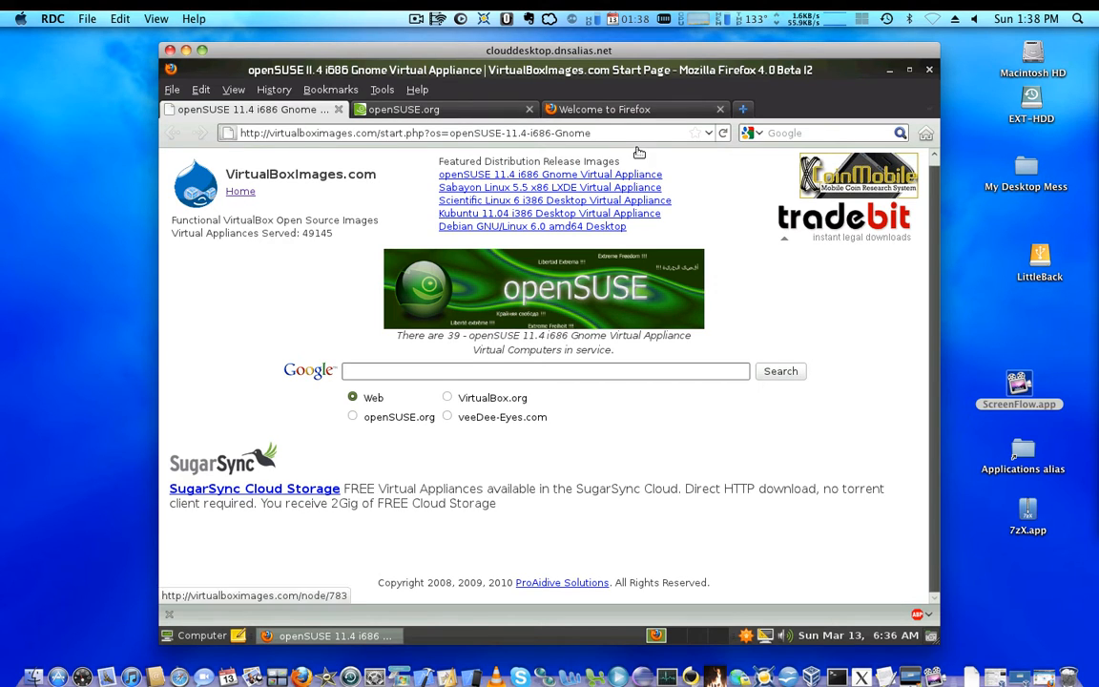
# Browse the Codero page and Welcome tab, then close the remote Firefox with all three tabs.
pyautogui.moveTo(615, 53)
pyautogui.mouseDown()
pyautogui.moveTo(520, 51)
pyautogui.moveTo(536, 43)
pyautogui.mouseUp()
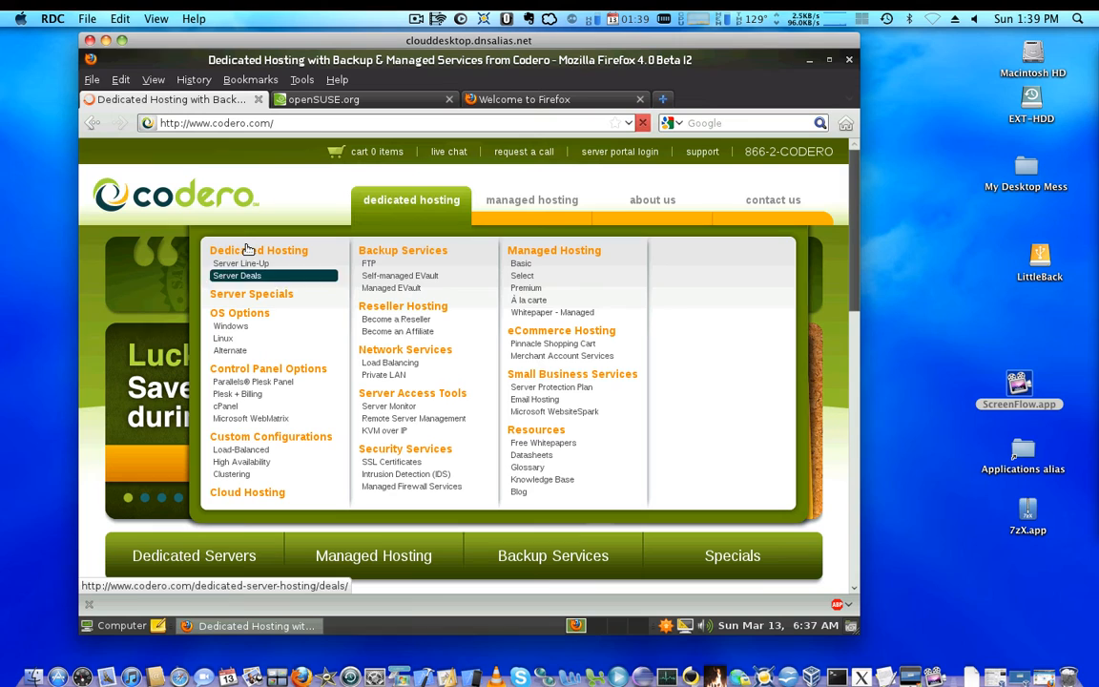
pyautogui.click(248, 250)
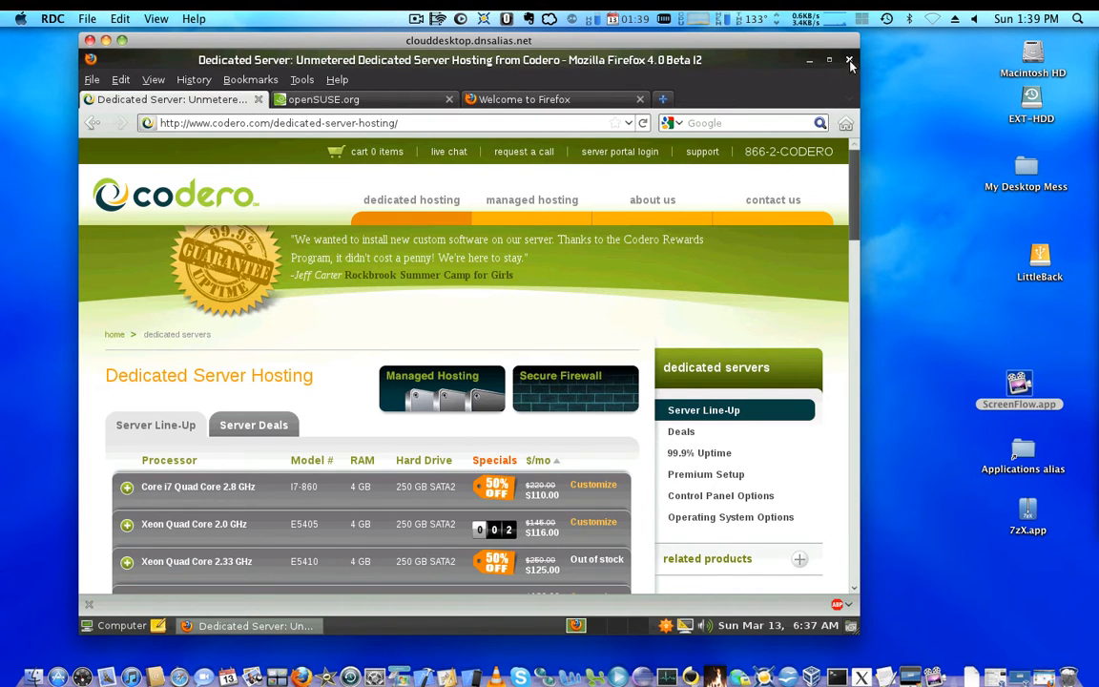
pyautogui.click(525, 99)
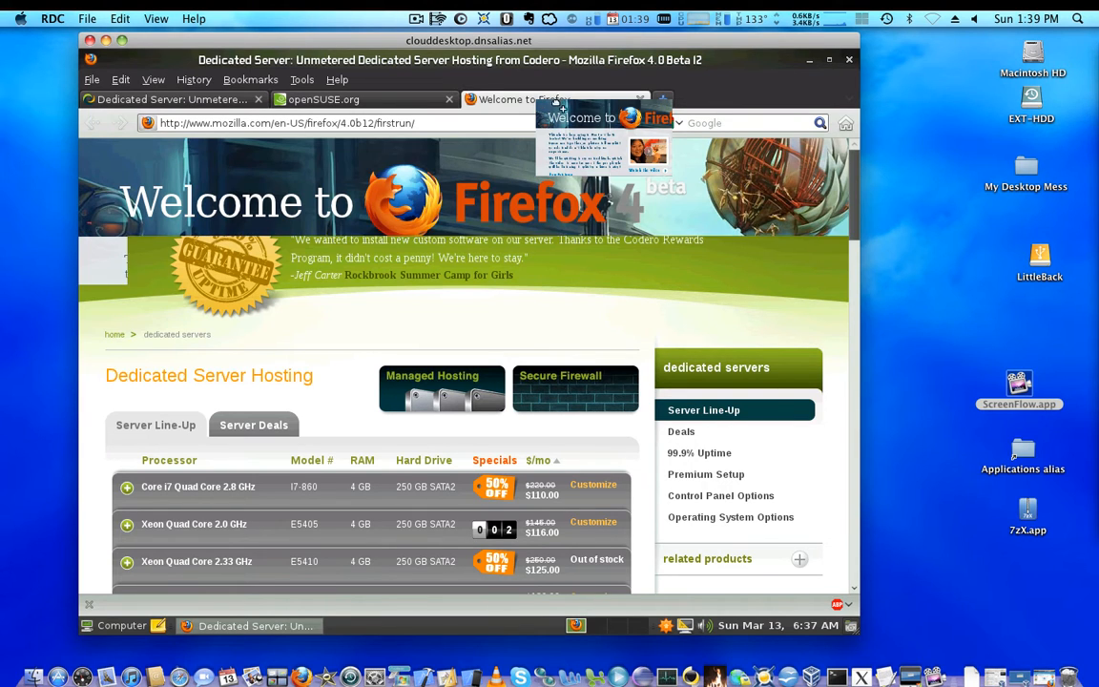
pyautogui.click(851, 61)
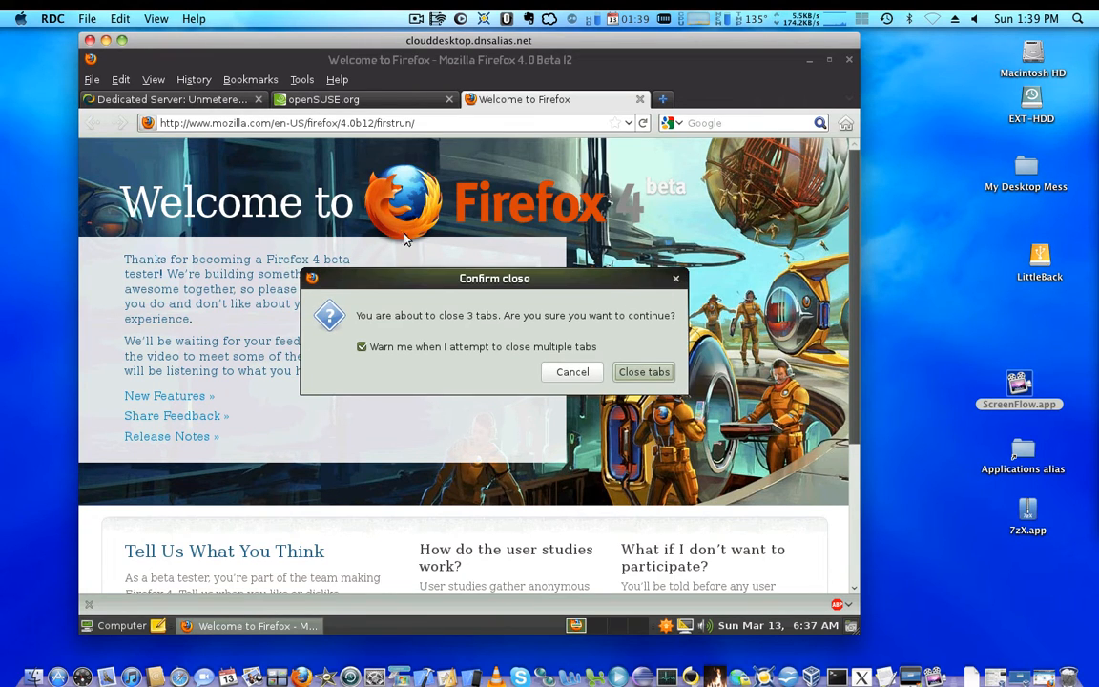
pyautogui.click(635, 379)
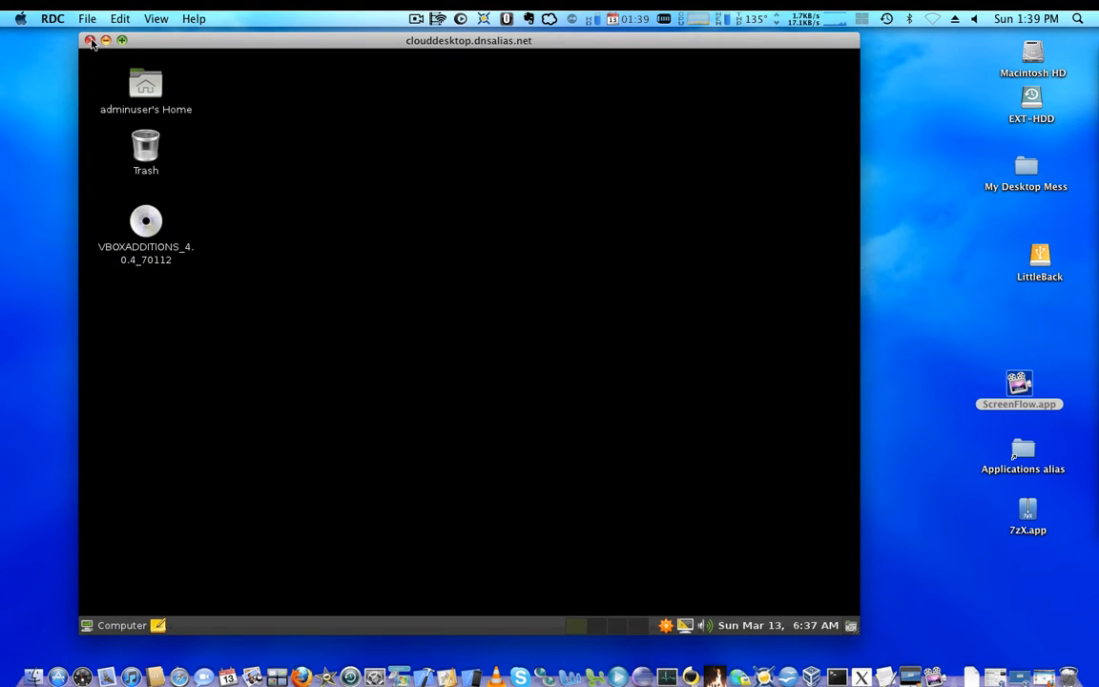
# Close the remote desktop session window and reposition the connection dialog.
pyautogui.click(90, 40)
pyautogui.moveTo(458, 171); pyautogui.dragTo(506, 175)
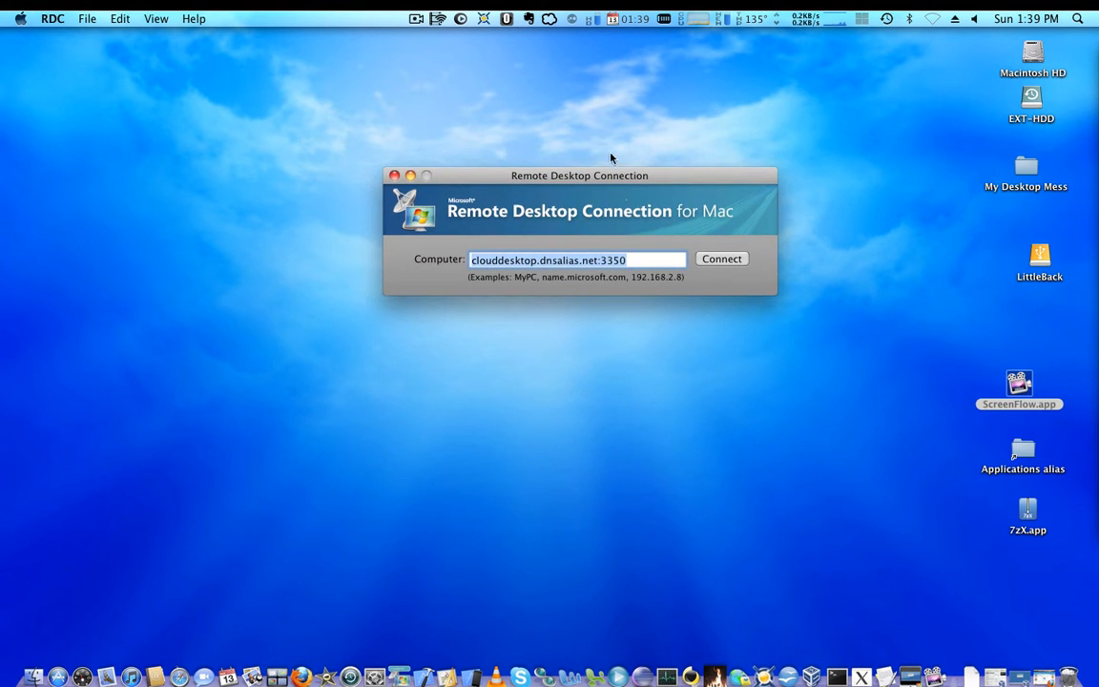
pyautogui.moveTo(595, 184); pyautogui.dragTo(568, 210)
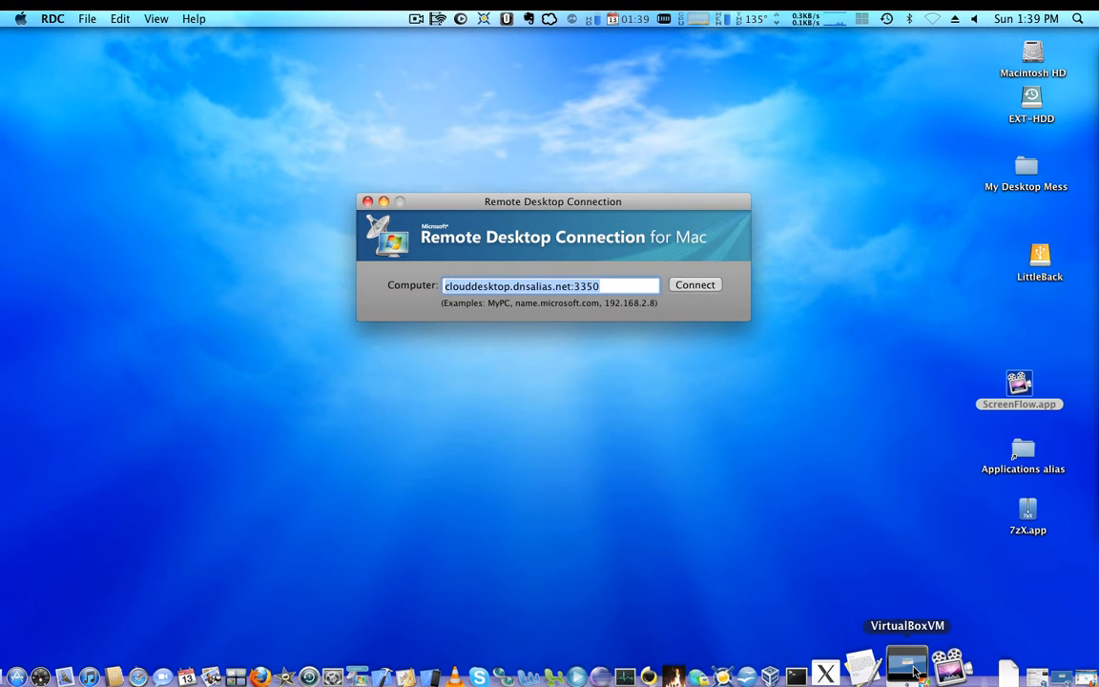
# Bring the Windows XP virtual machine forward and switch it to full screen.
pyautogui.click(907, 668)
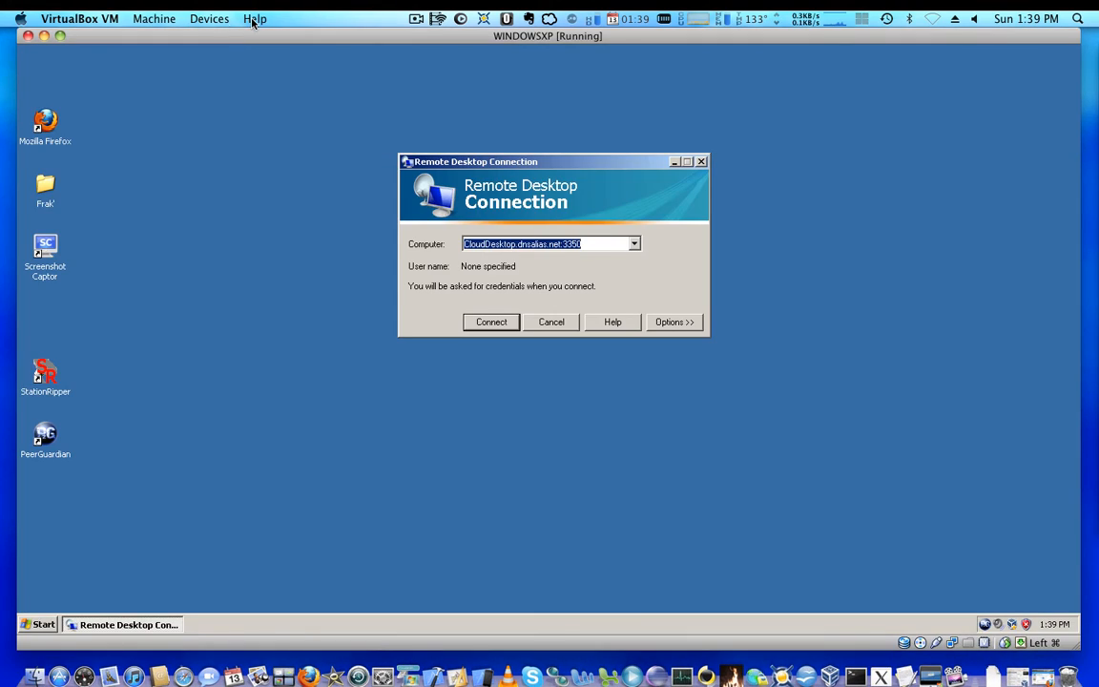
pyautogui.click(154, 19)
pyautogui.click(172, 38)
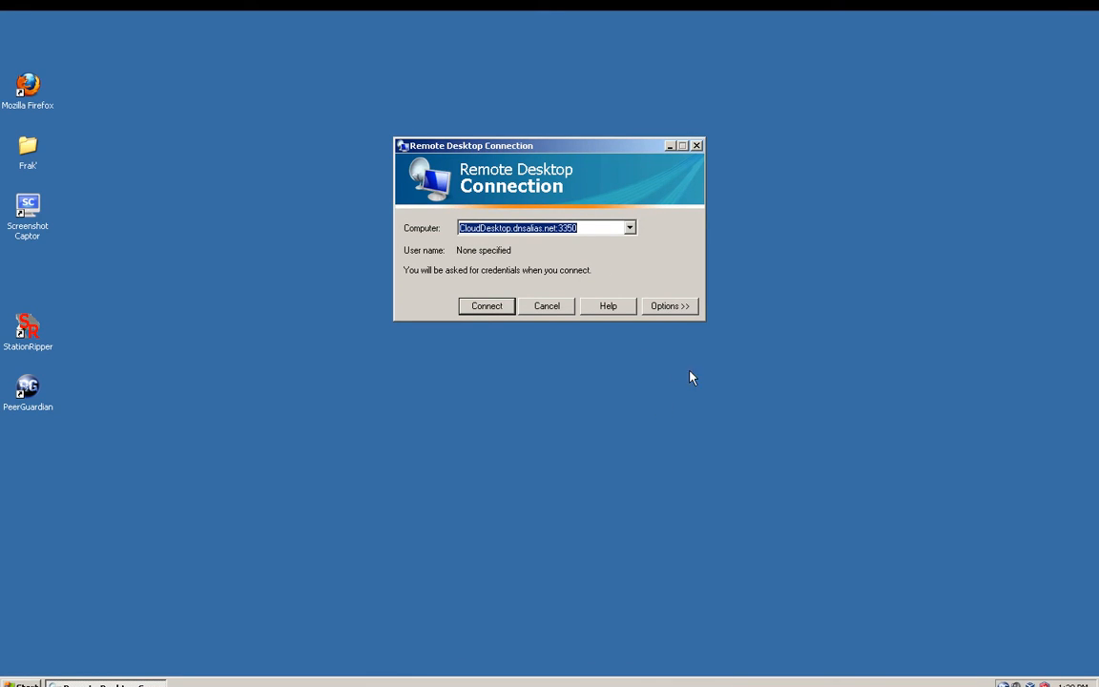
# Reselect the CloudDesktop.dnsalias.net:3350 address and start connecting from Windows XP.
pyautogui.moveTo(583, 152); pyautogui.dragTo(582, 162)
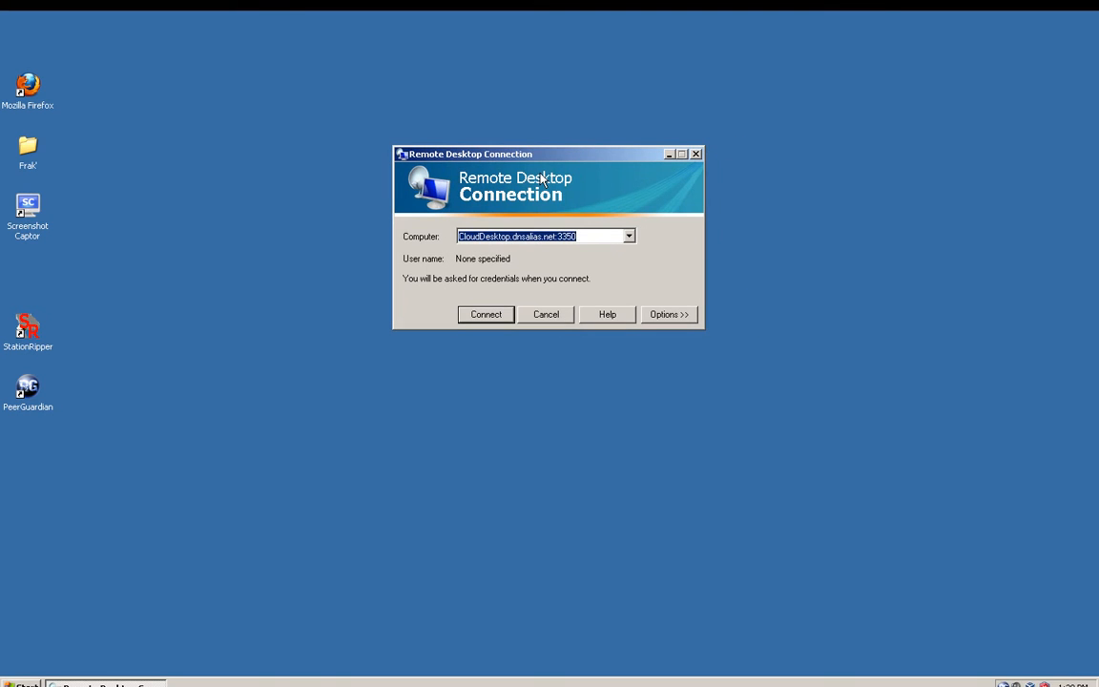
pyautogui.click(475, 237)
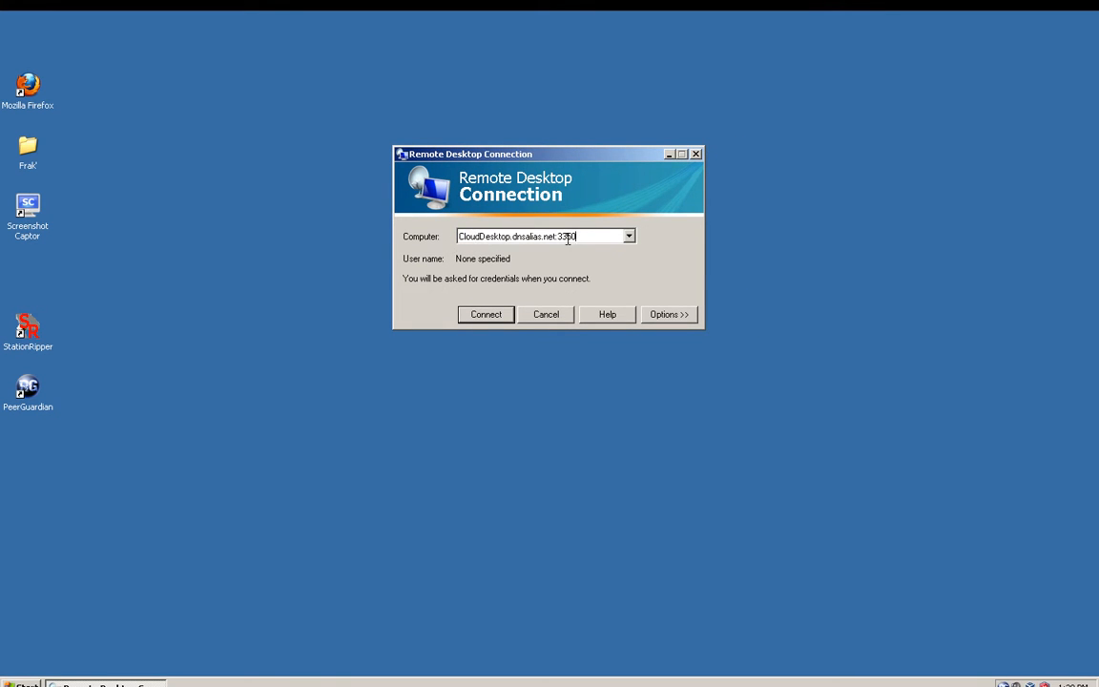
pyautogui.moveTo(577, 237); pyautogui.dragTo(442, 239)
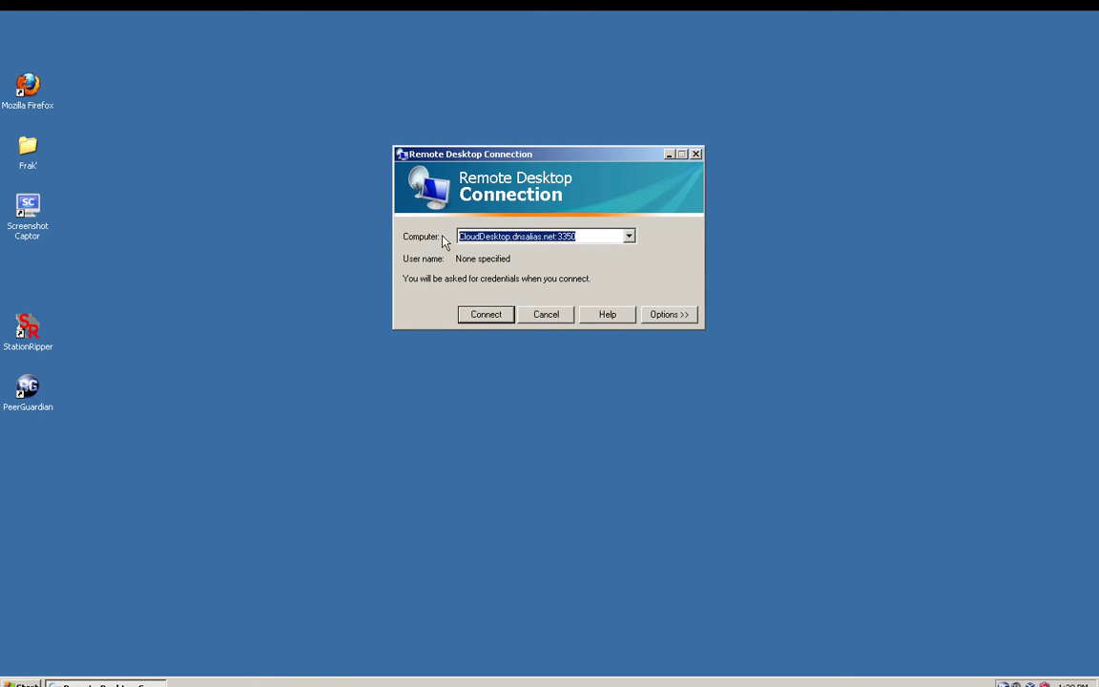
pyautogui.click(486, 318)
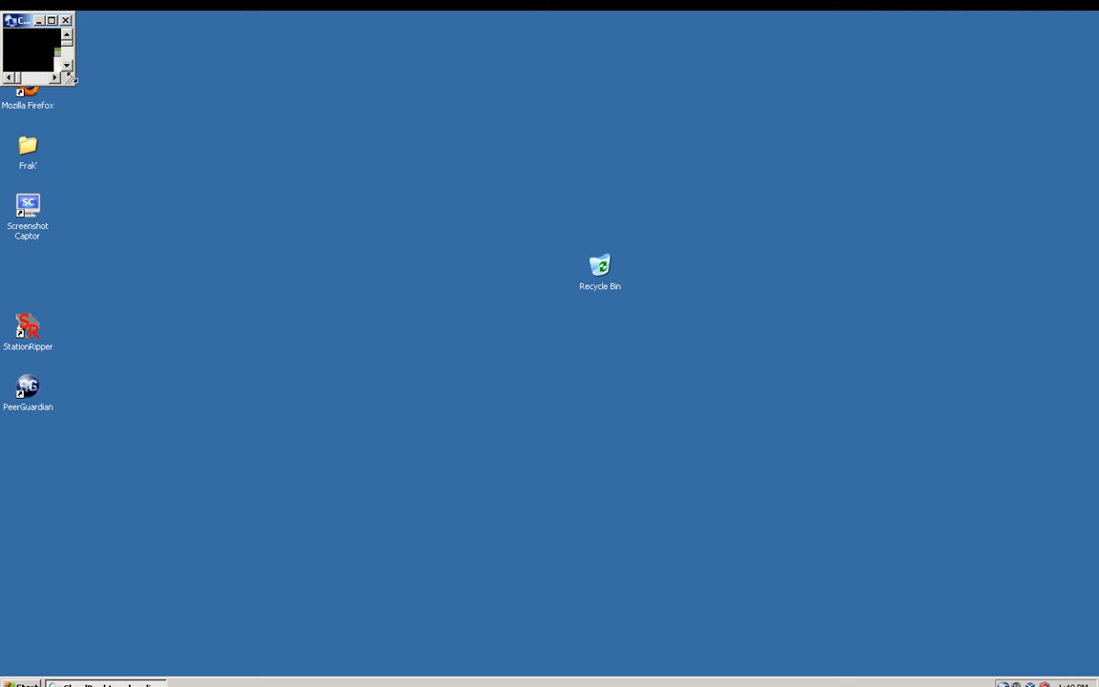
# Enlarge and centre the remote session window, then launch Firefox from the Computer menu.
pyautogui.moveTo(73, 78); pyautogui.dragTo(789, 587)
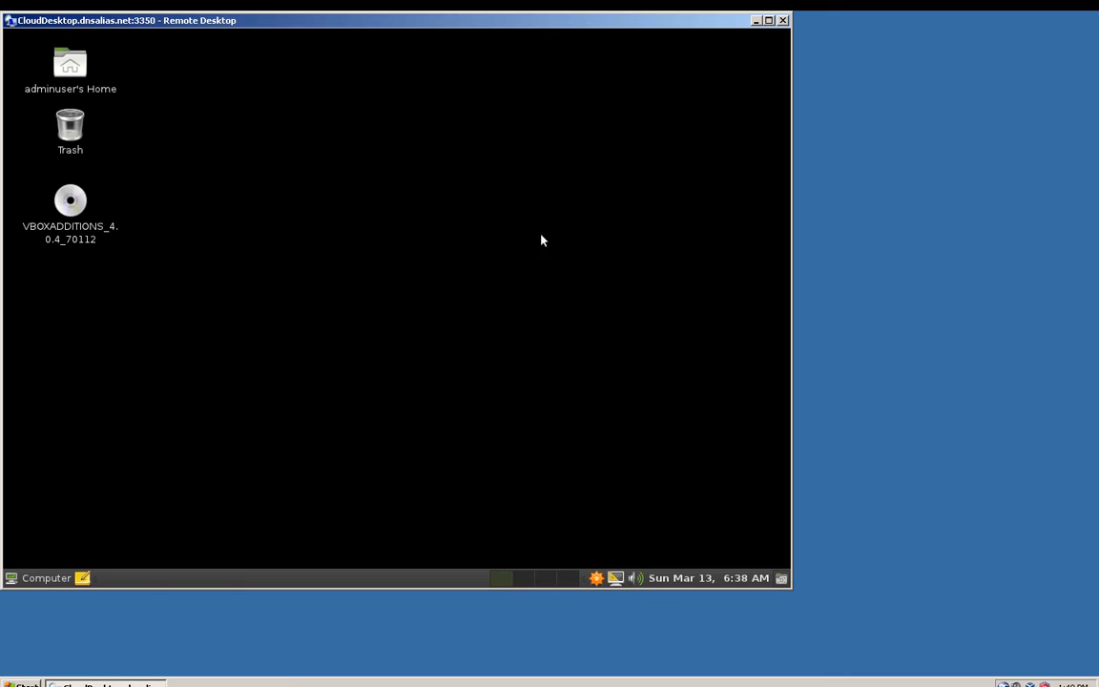
pyautogui.moveTo(499, 26); pyautogui.dragTo(697, 59)
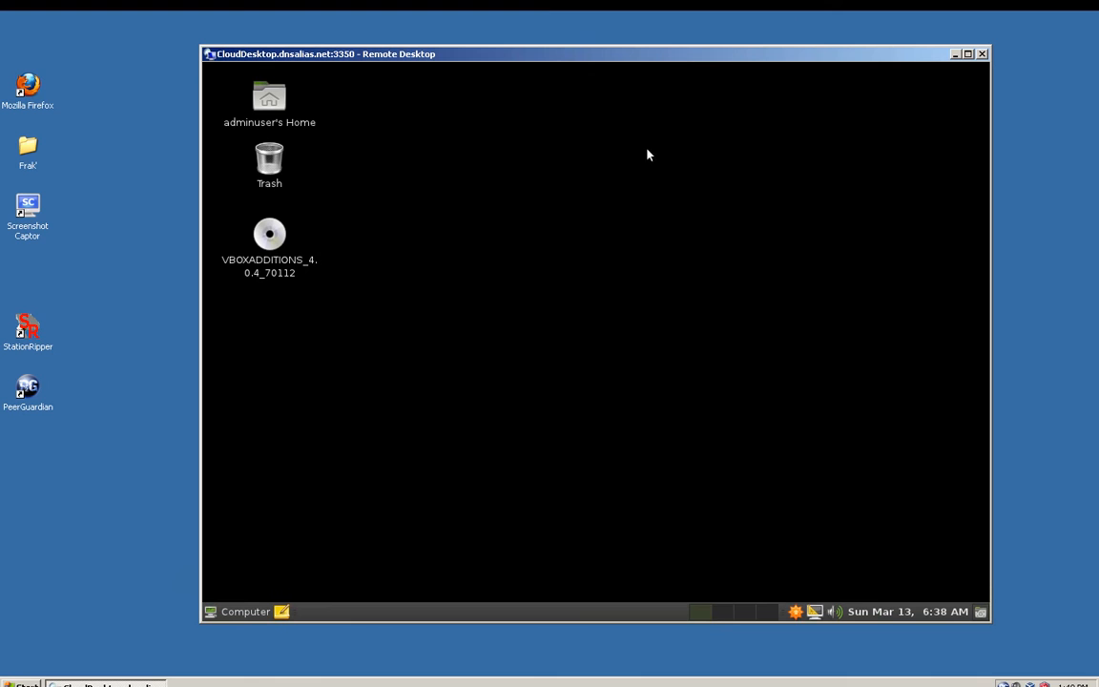
pyautogui.click(245, 612)
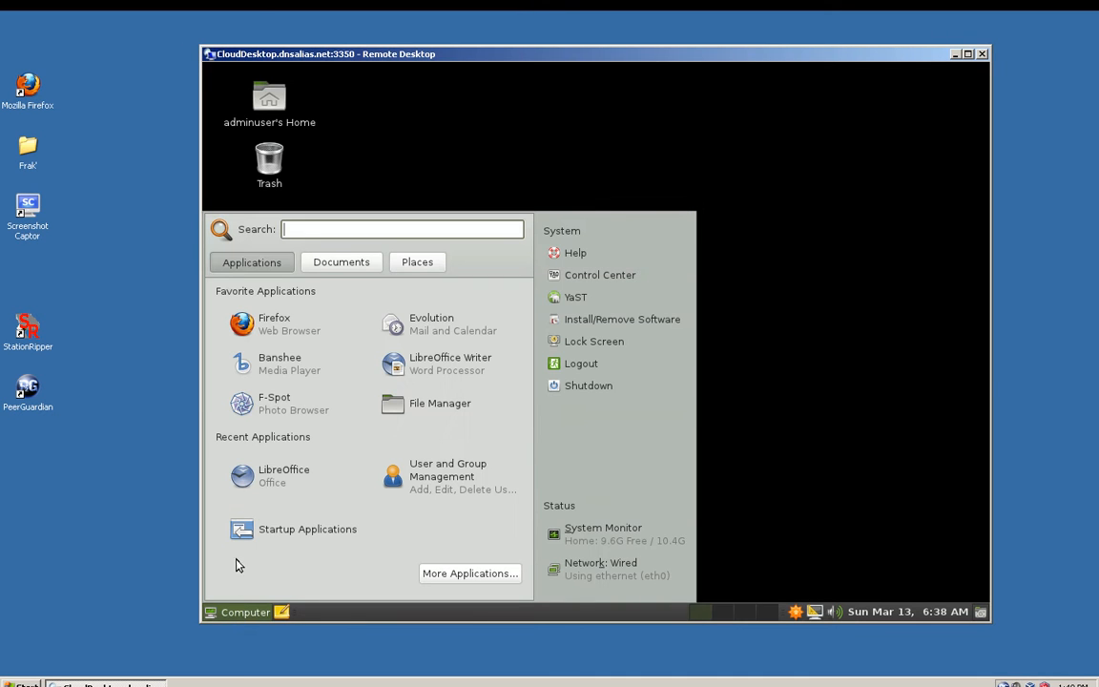
pyautogui.click(286, 329)
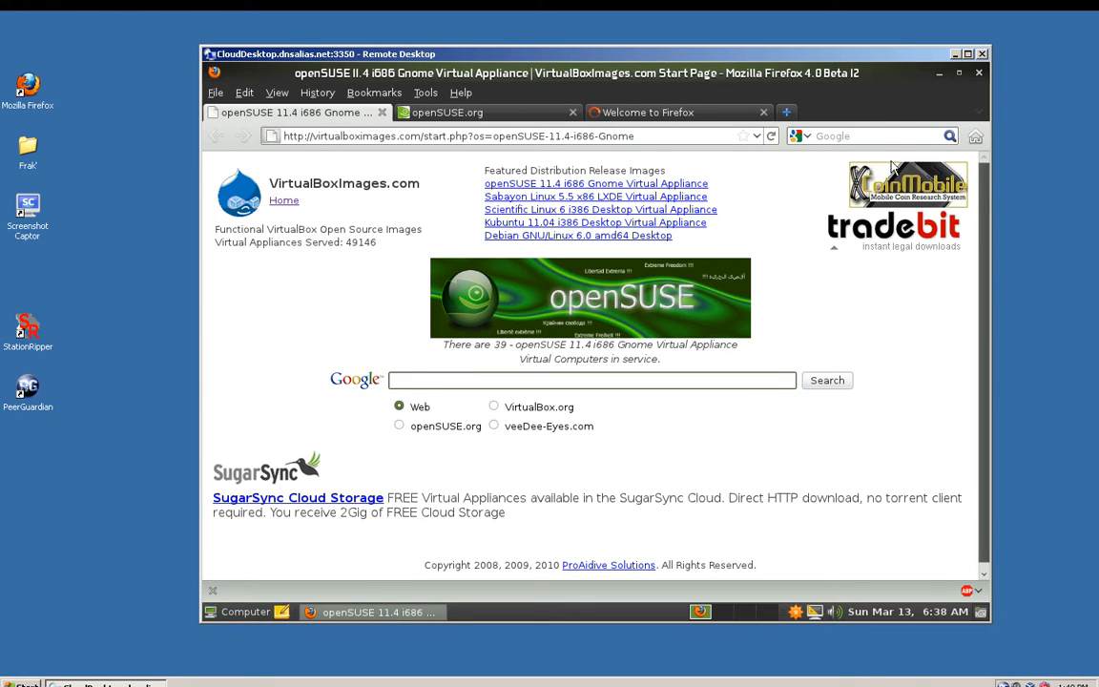
# Close the remote Firefox window, confirming all three tabs.
pyautogui.click(979, 74)
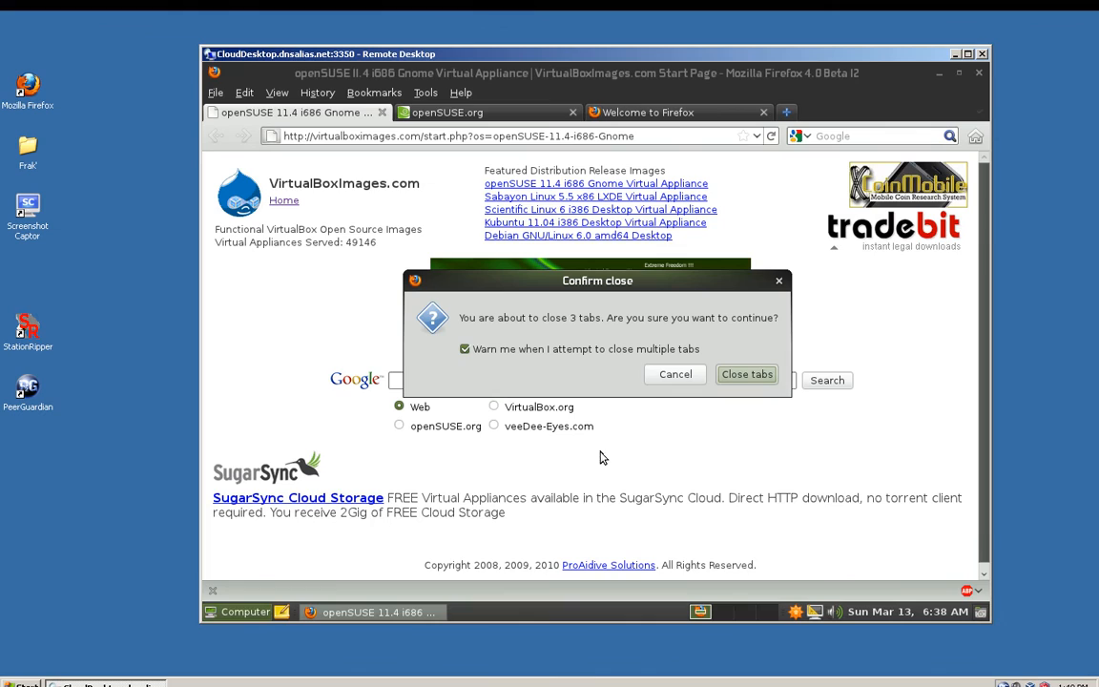
pyautogui.click(746, 374)
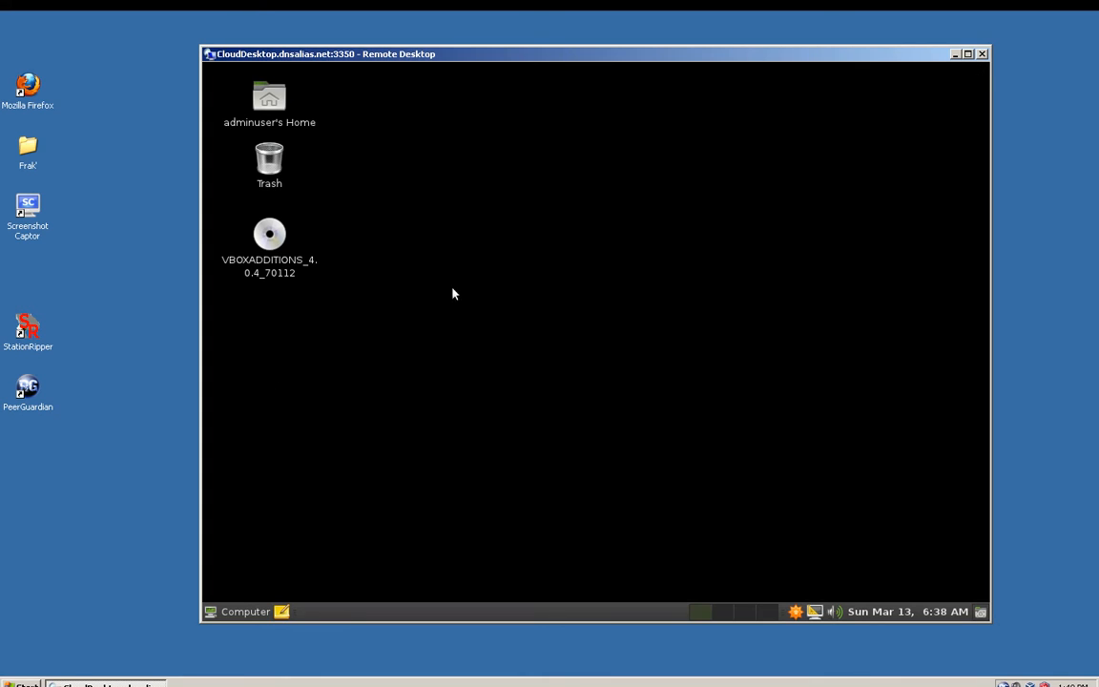
# Launch LibreOffice Writer from the Computer menu, then bring up the Windows Start menu.
pyautogui.click(243, 611)
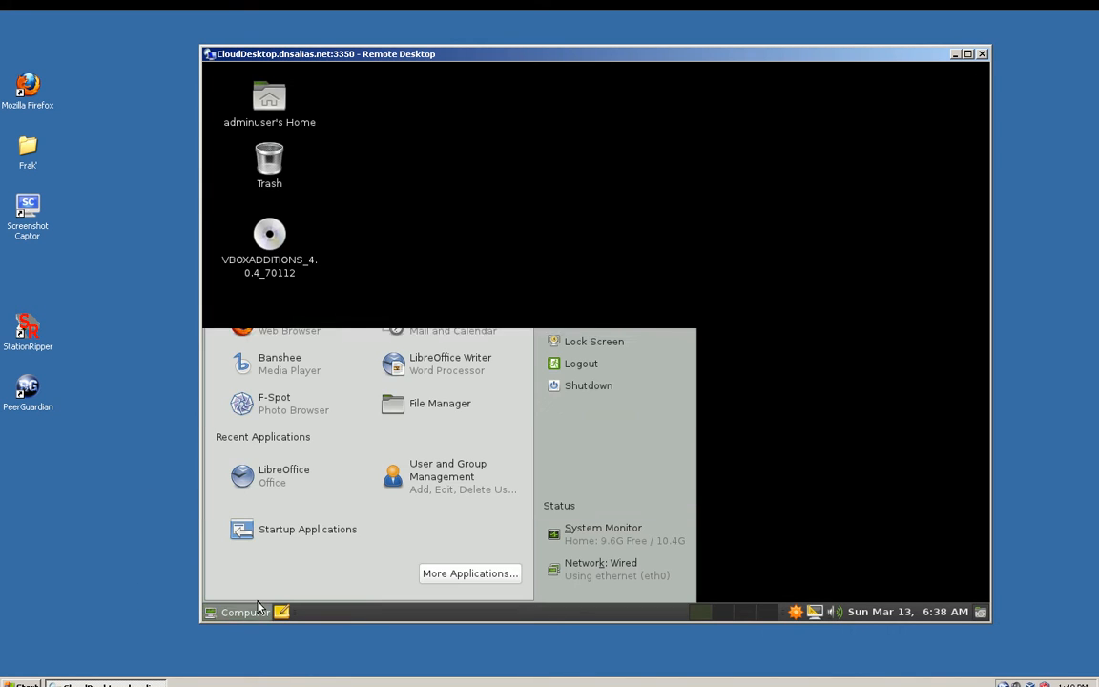
pyautogui.click(474, 364)
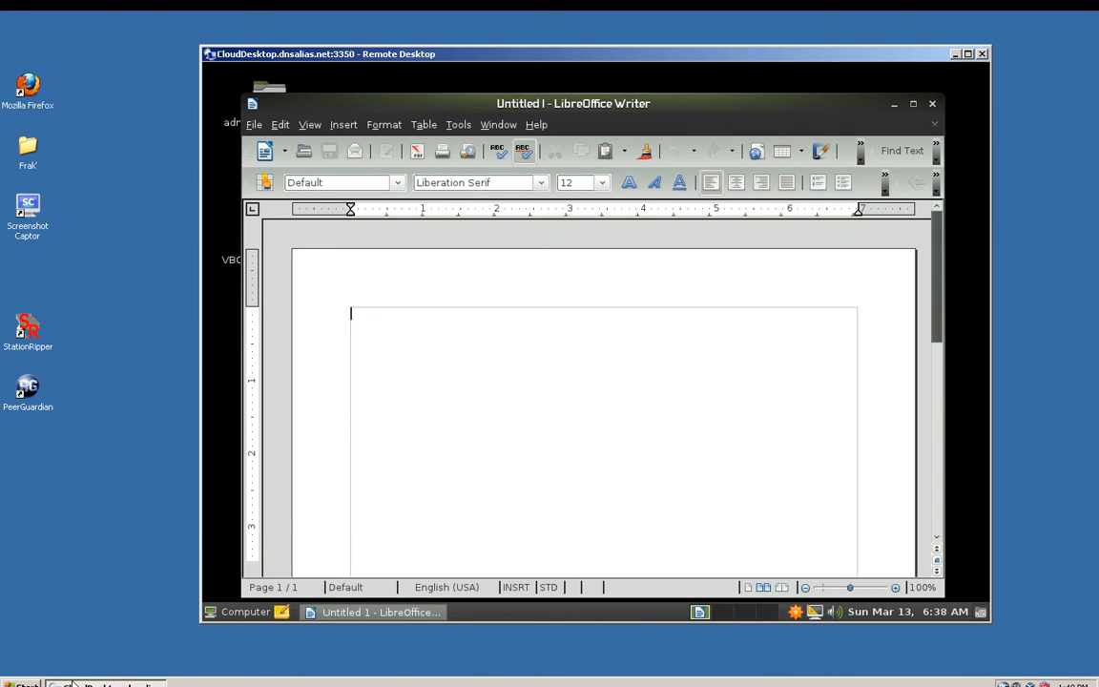
pyautogui.click(19, 681)
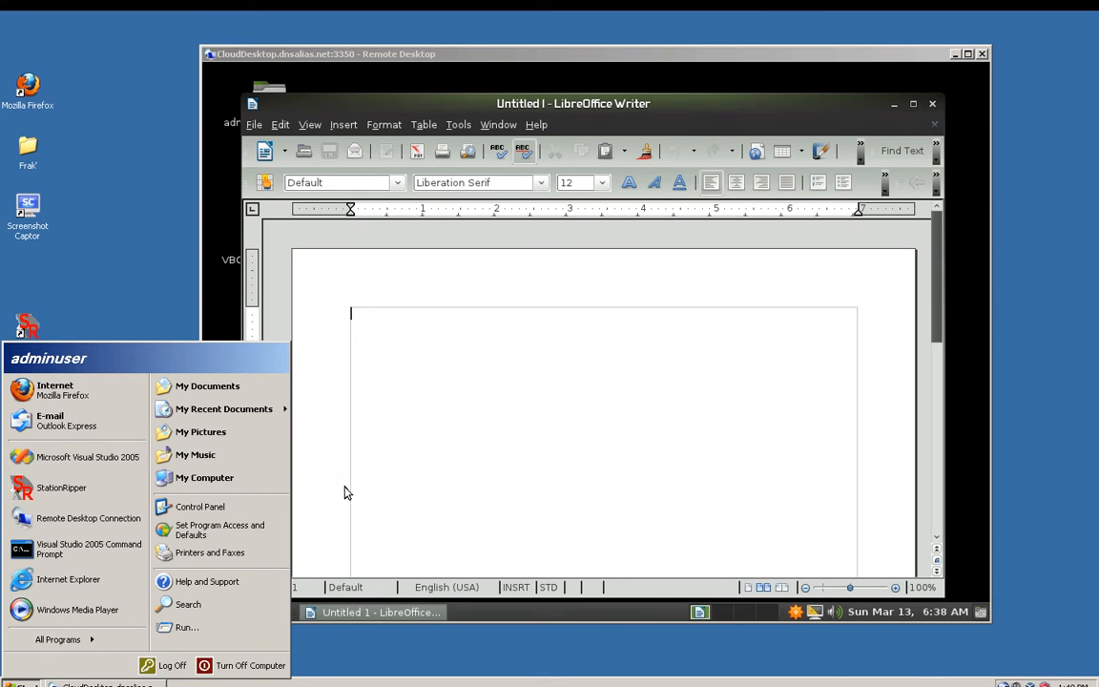
# Turn off the Windows XP client computer via Turn Off Computer.
pyautogui.click(251, 667)
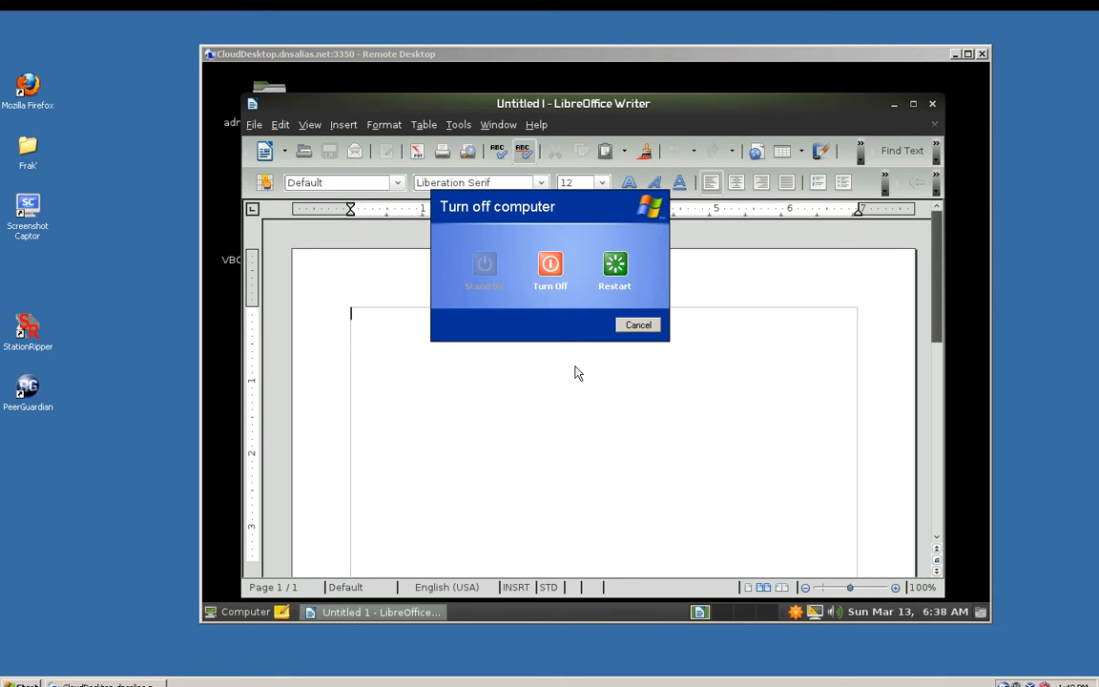
pyautogui.click(551, 269)
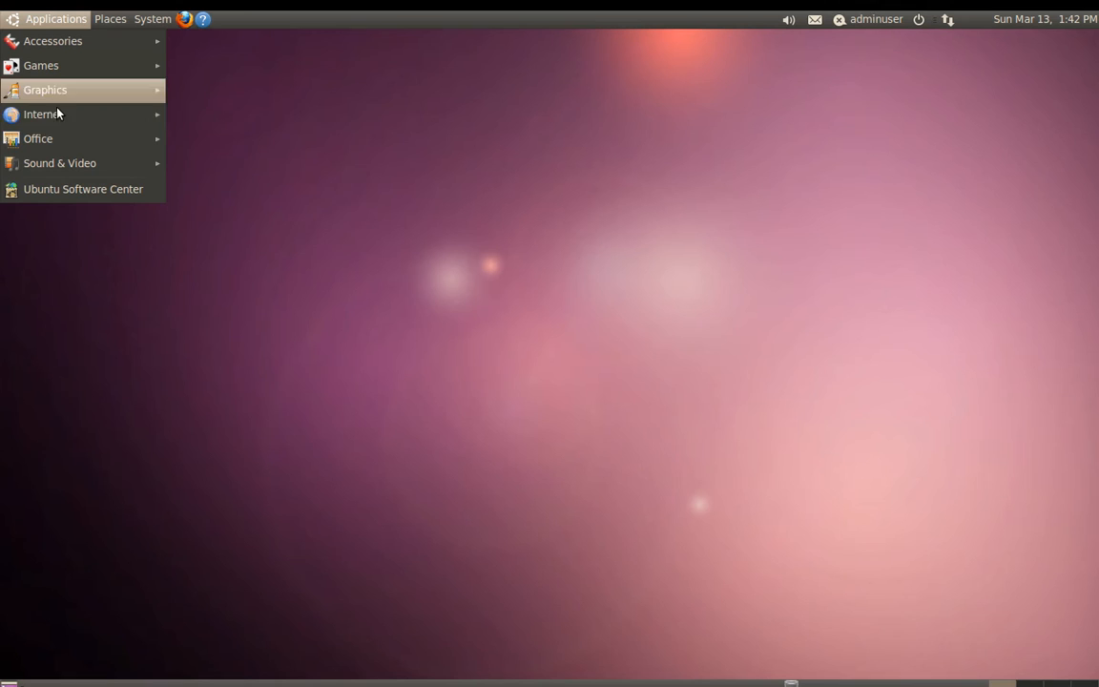
pyautogui.moveTo(43, 115)
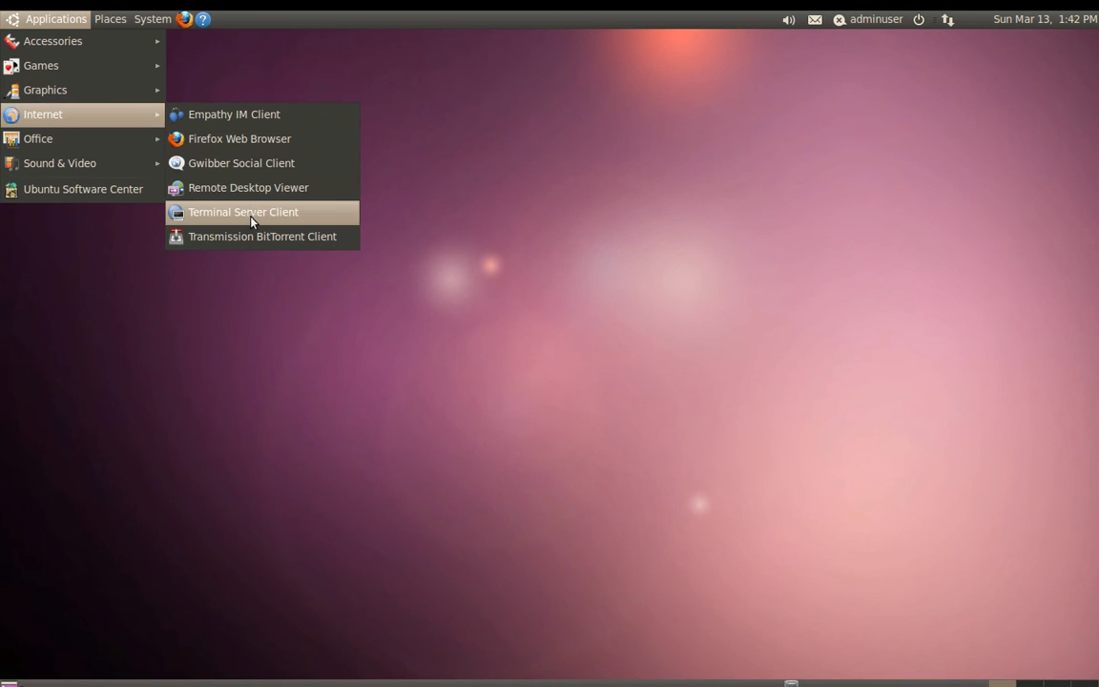
# Launch Terminal Server Client and connect to clouddesktop.dnsalias.net:3350 after fixing the port.
pyautogui.click(249, 219)
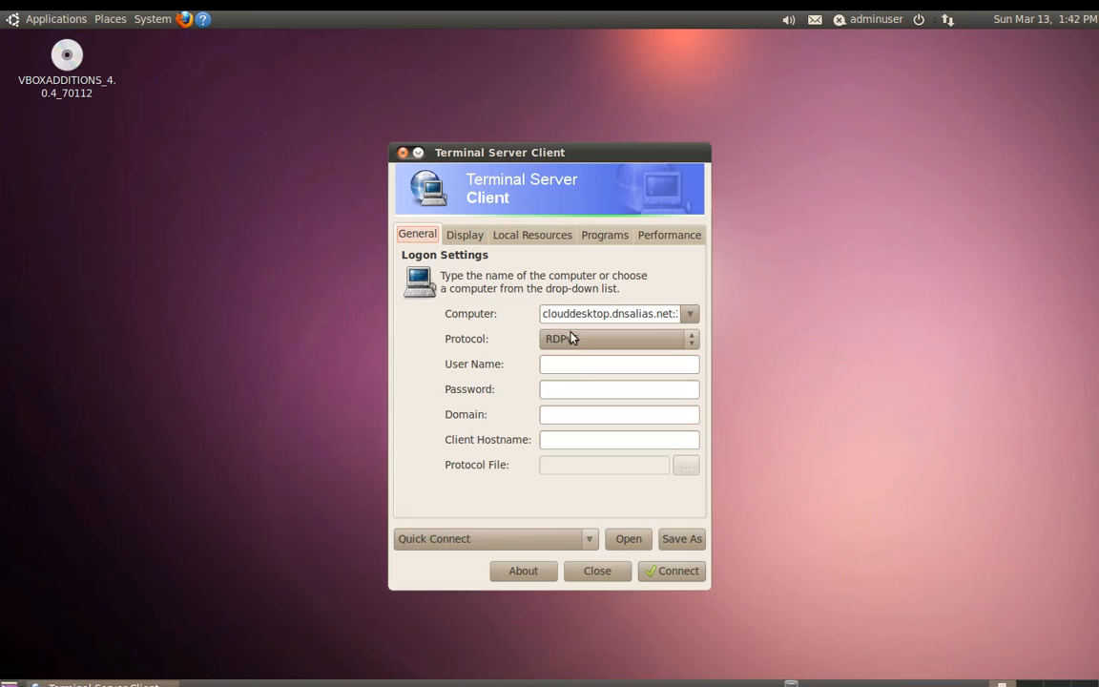
pyautogui.click(671, 570)
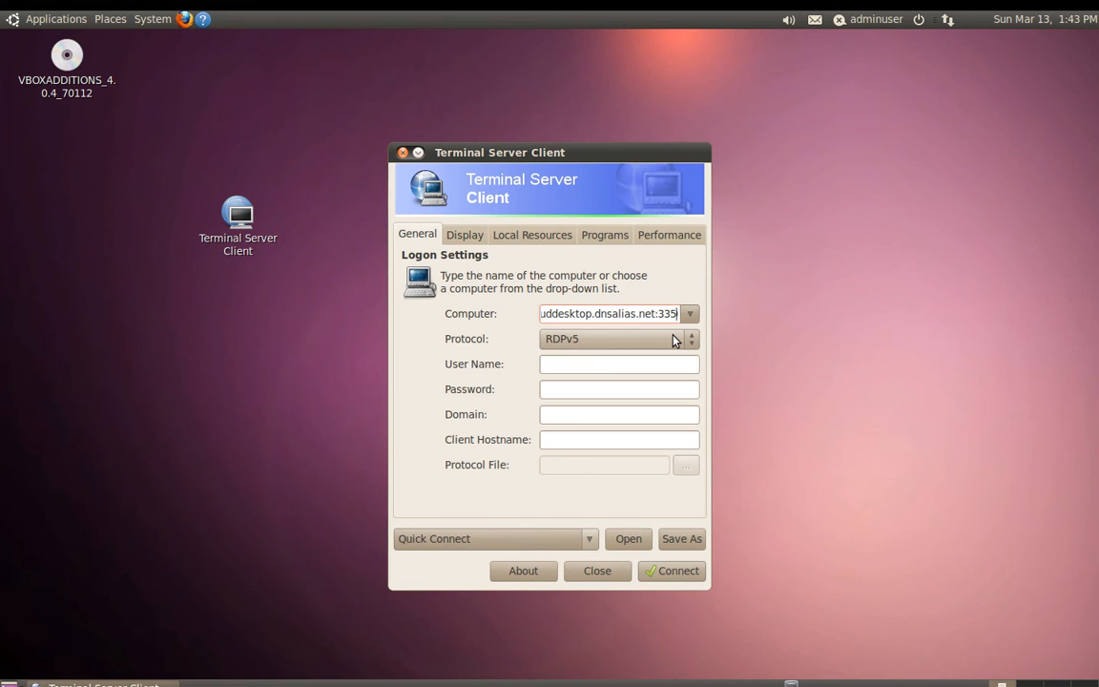
pyautogui.write('0')
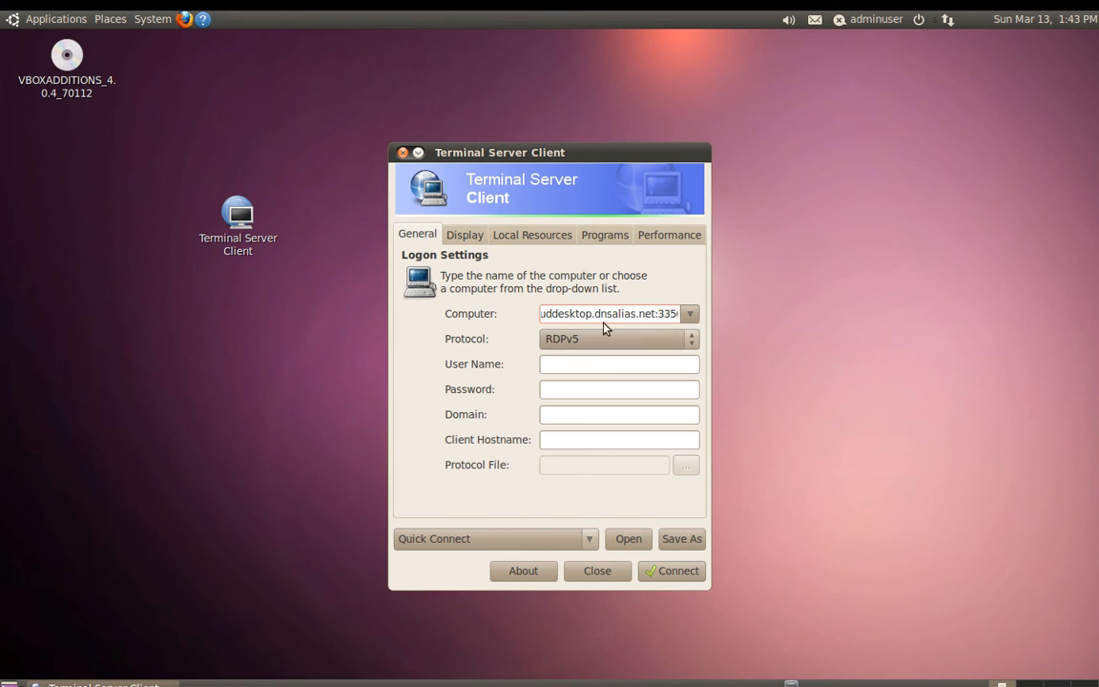
pyautogui.click(675, 573)
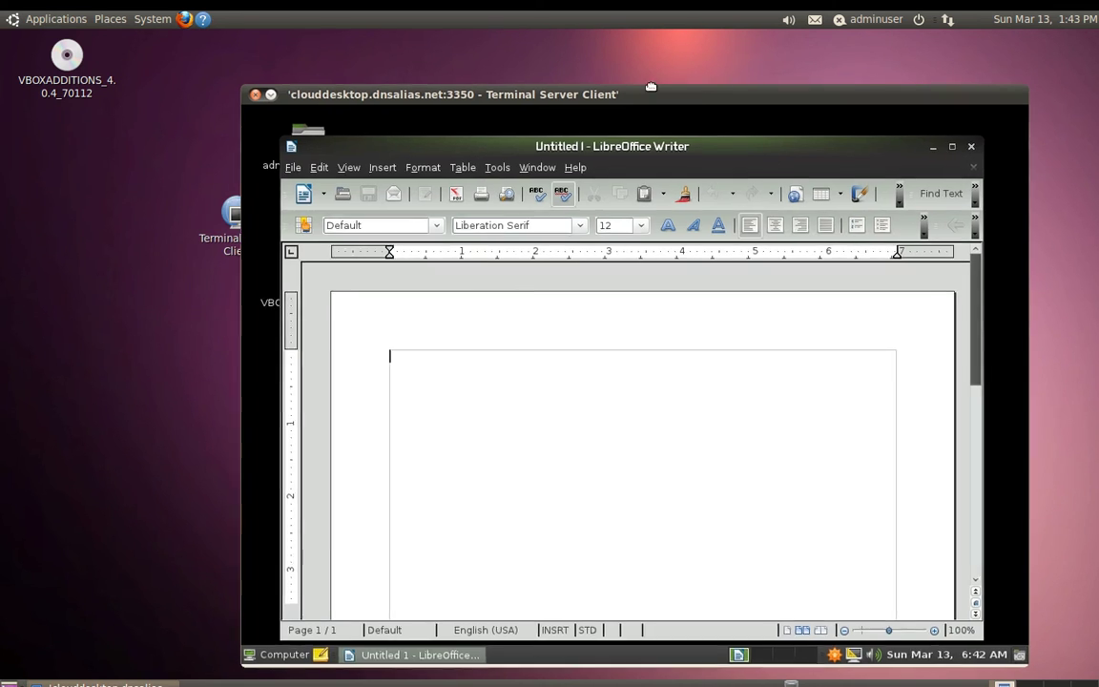
# Move the session window up-left, close the remote Writer document and cancel the reconnect error.
pyautogui.moveTo(668, 94); pyautogui.dragTo(543, 59)
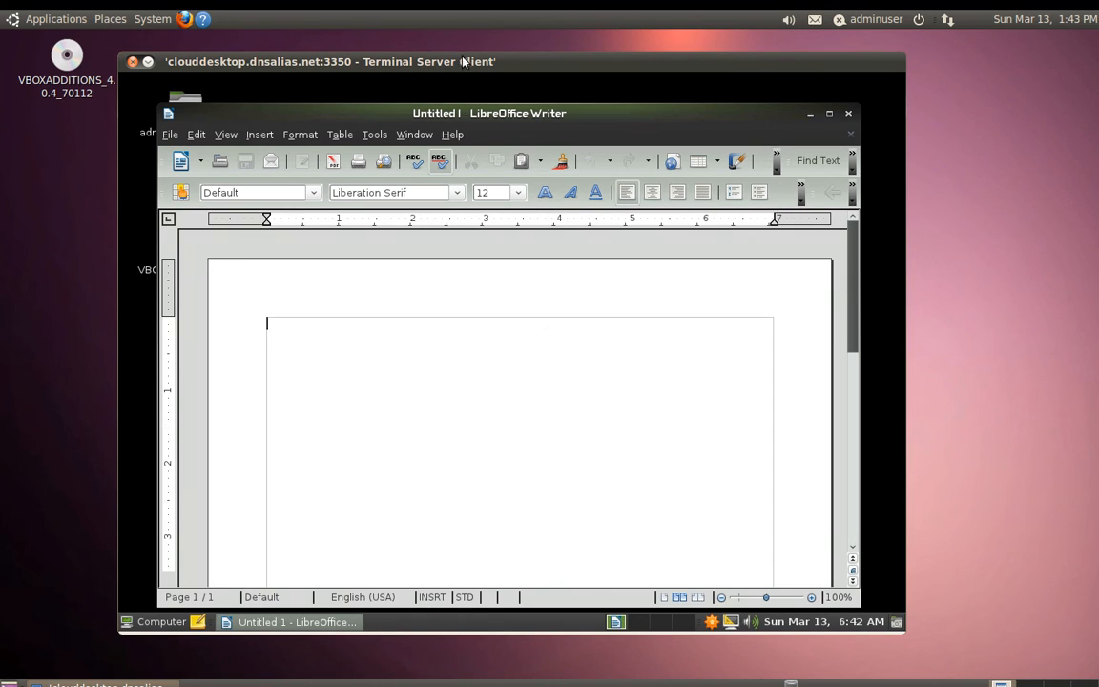
pyautogui.moveTo(500, 113); pyautogui.dragTo(497, 110)
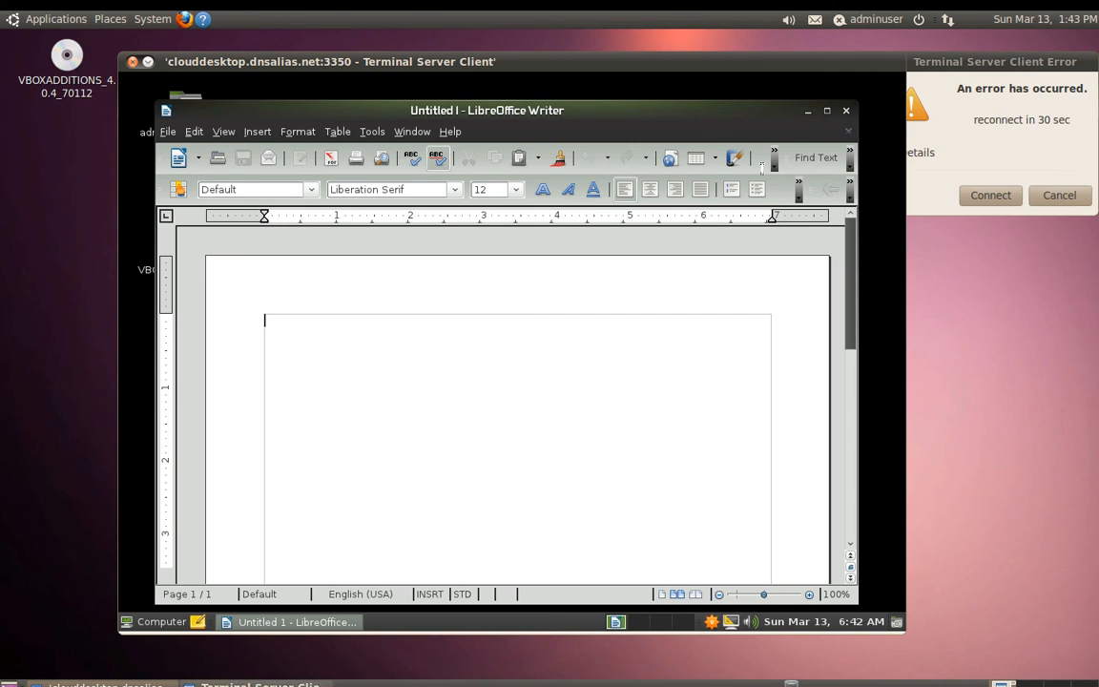
pyautogui.click(845, 110)
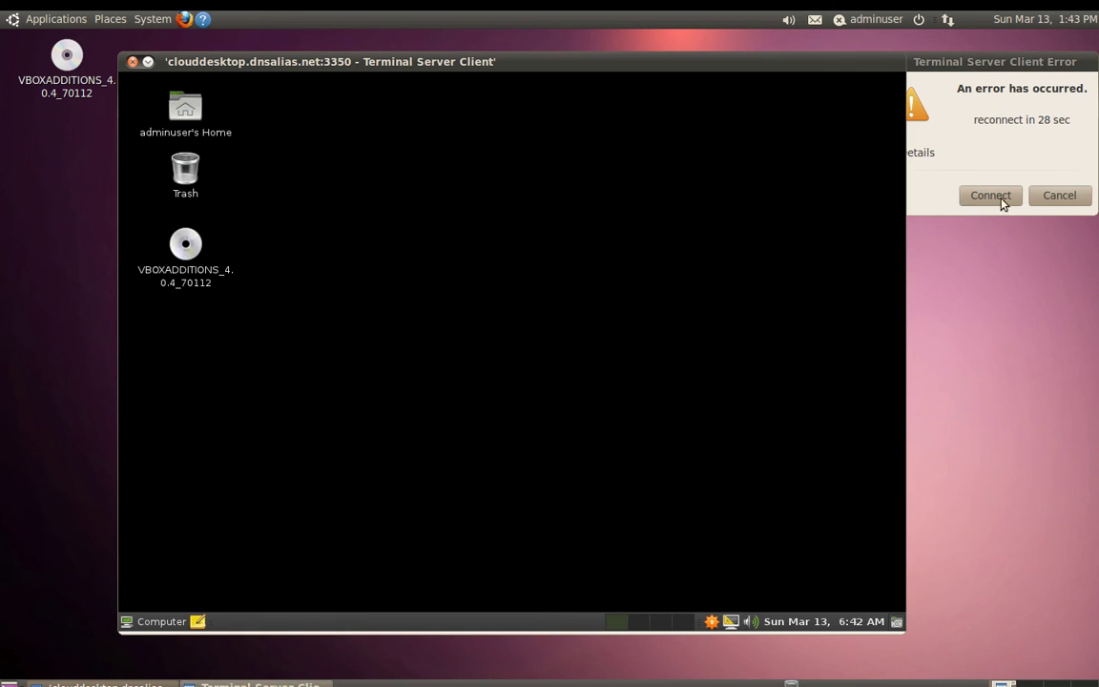
pyautogui.click(1056, 196)
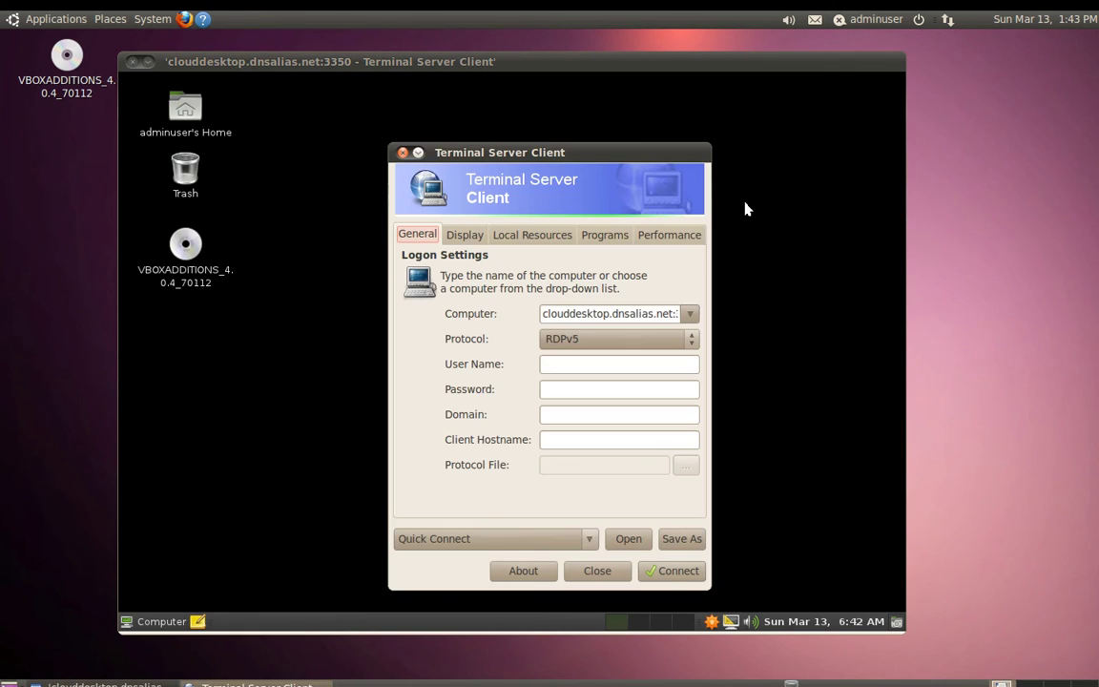
# Close the leftover logon dialog and the Computer menu, then move the session window up-right.
pyautogui.click(161, 621)
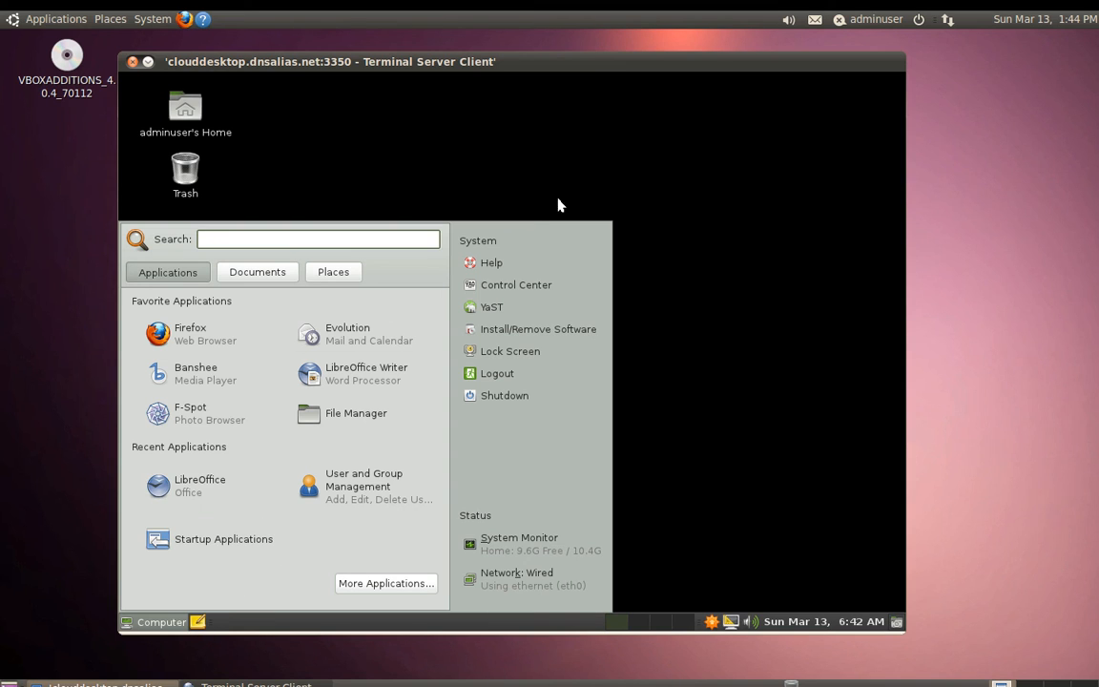
pyautogui.click(641, 142)
pyautogui.moveTo(677, 73); pyautogui.dragTo(684, 73)
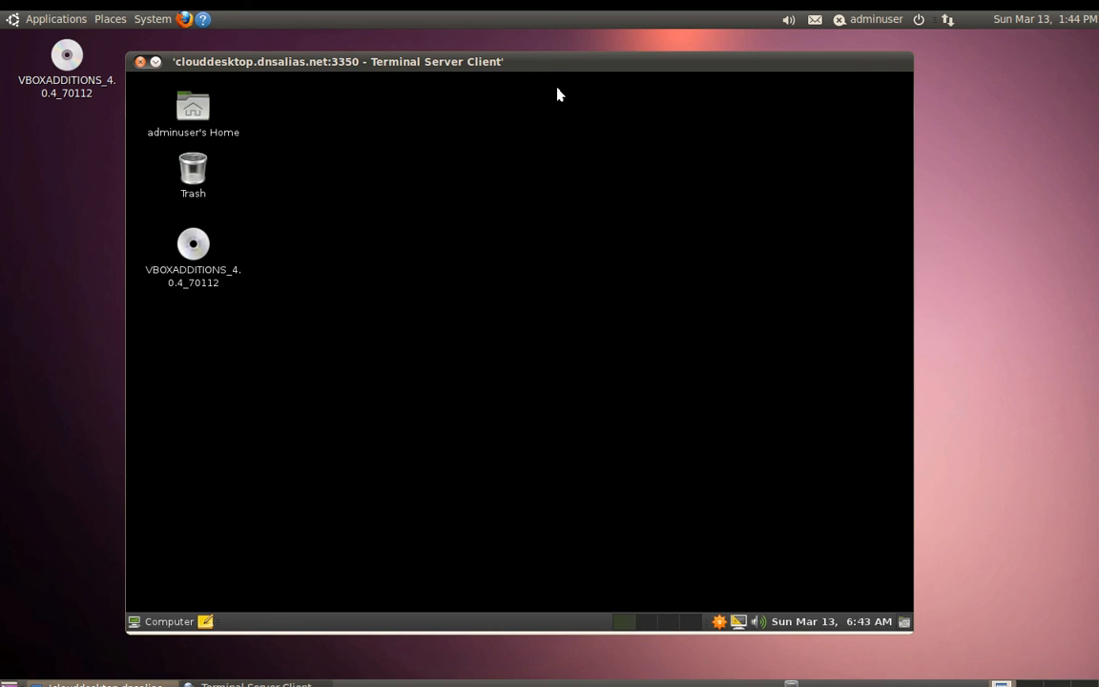
pyautogui.moveTo(507, 63); pyautogui.dragTo(563, 53)
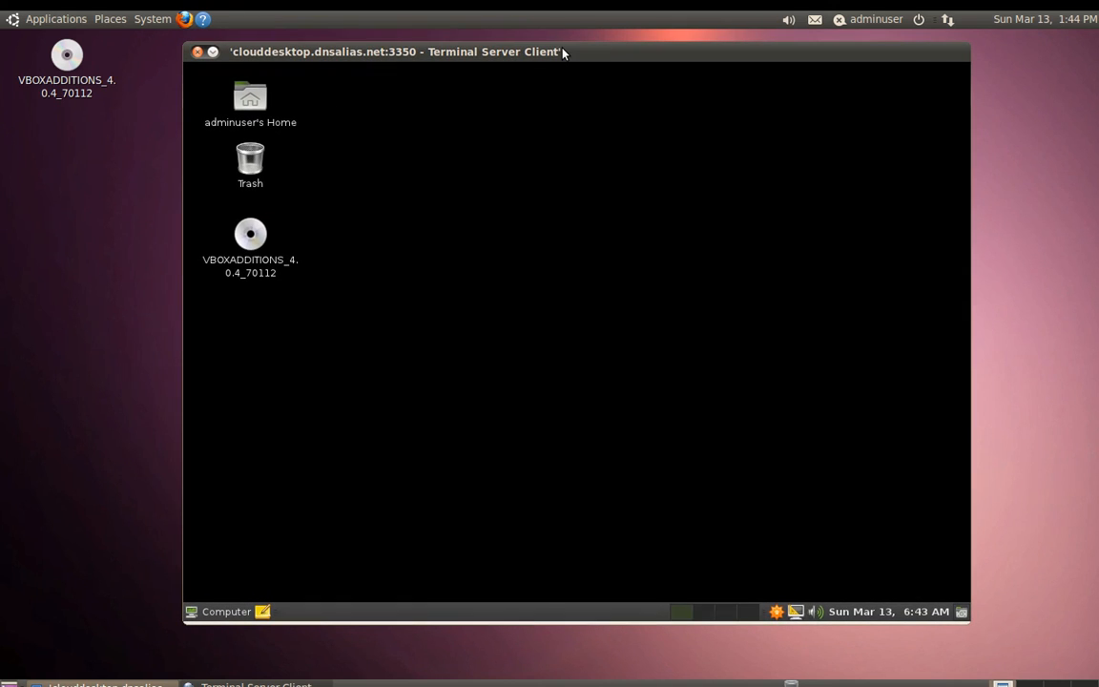